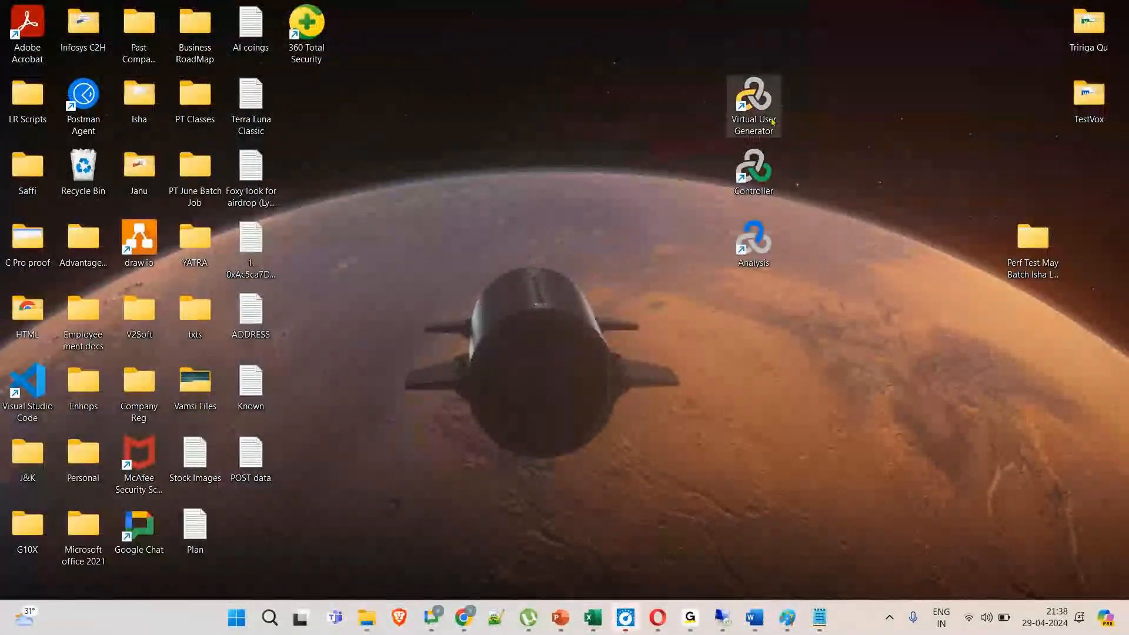
Step: Launch Virtual User Generator from the desktop
click(771, 120)
click(764, 181)
click(759, 249)
click(730, 112)
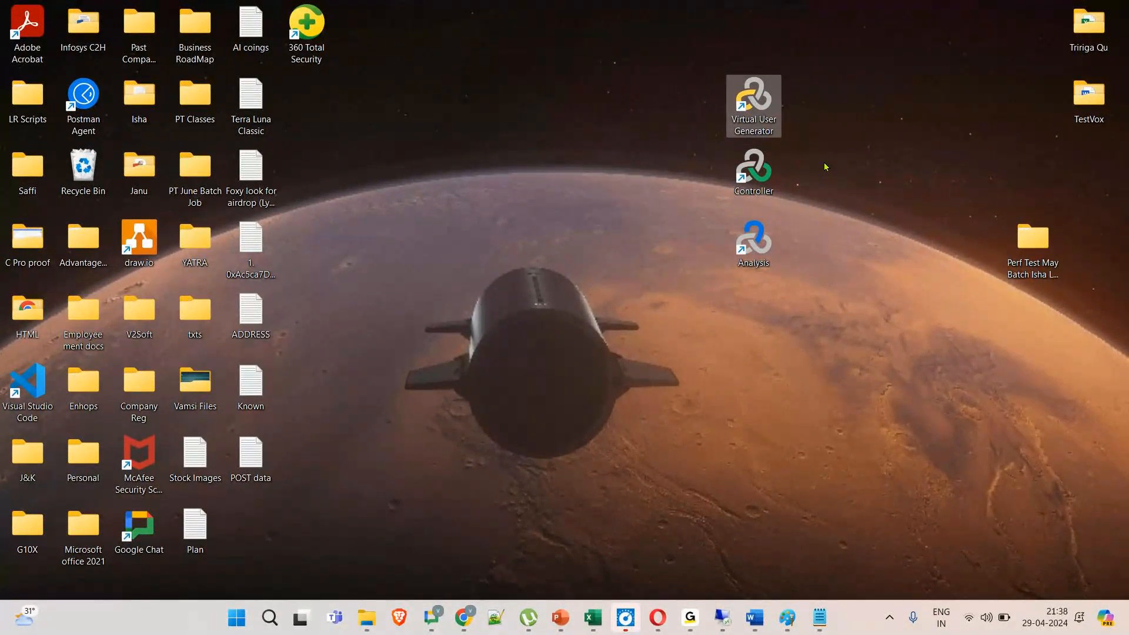
drag(678, 43, 811, 318)
click(825, 221)
click(769, 131)
key(Return)
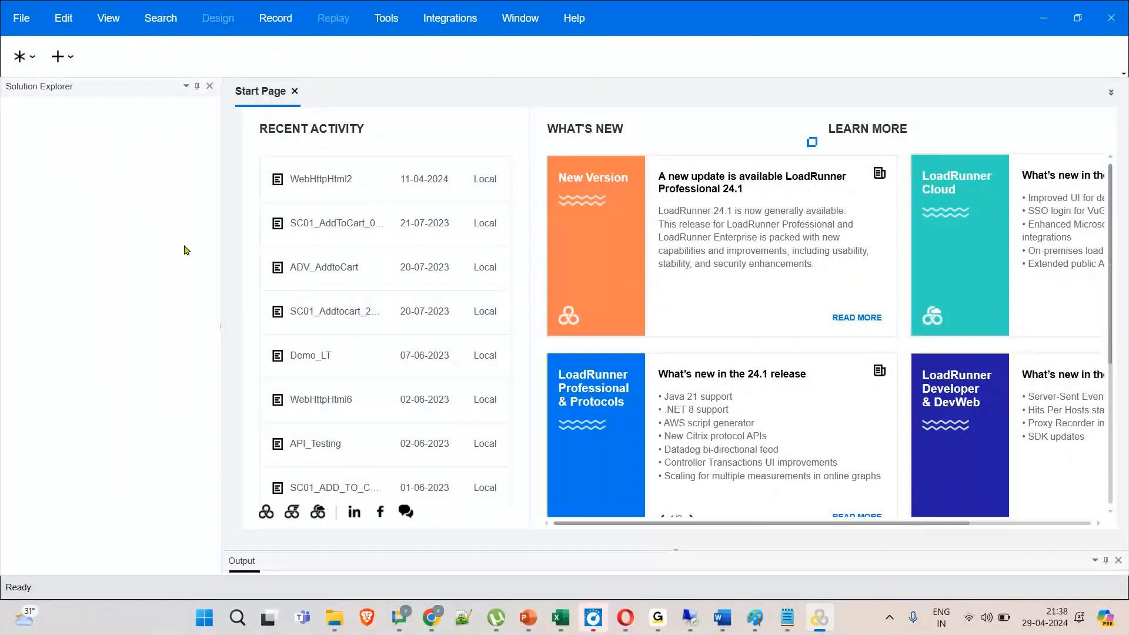
Step: Start creating a new script and solution, and browse the single-protocol list around Web - HTTP/HTML
click(28, 62)
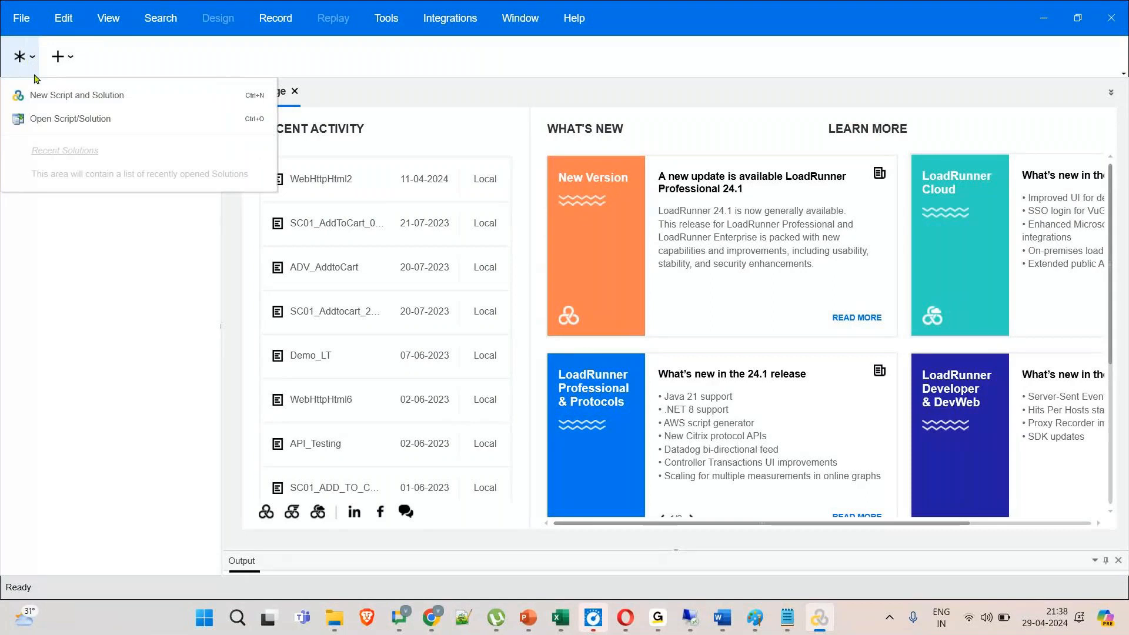
click(151, 104)
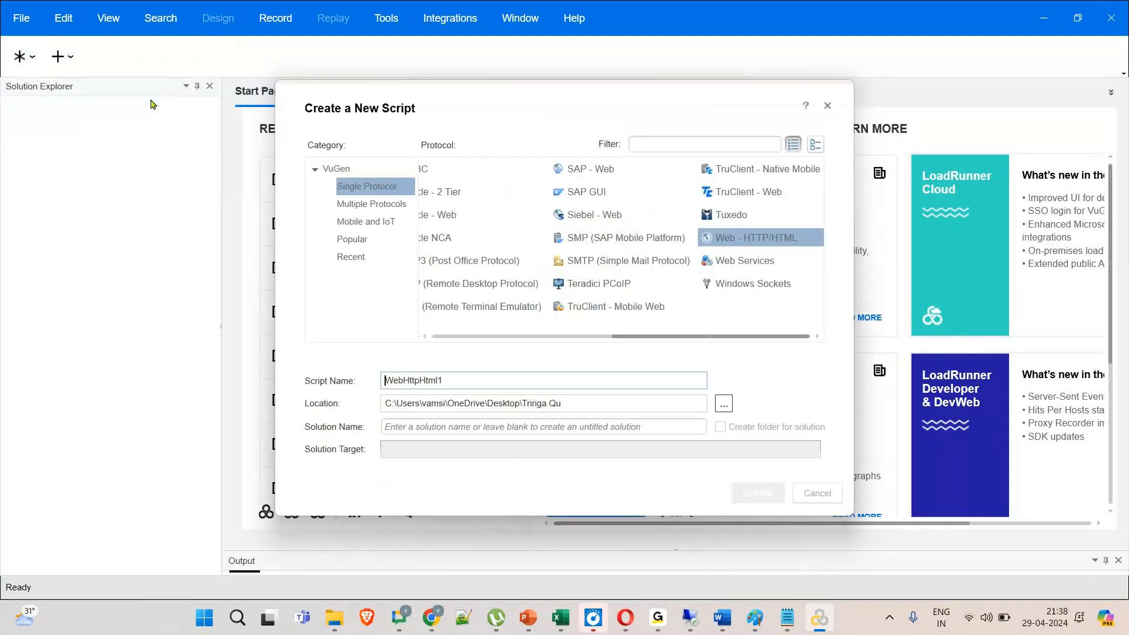
drag(720, 336, 457, 613)
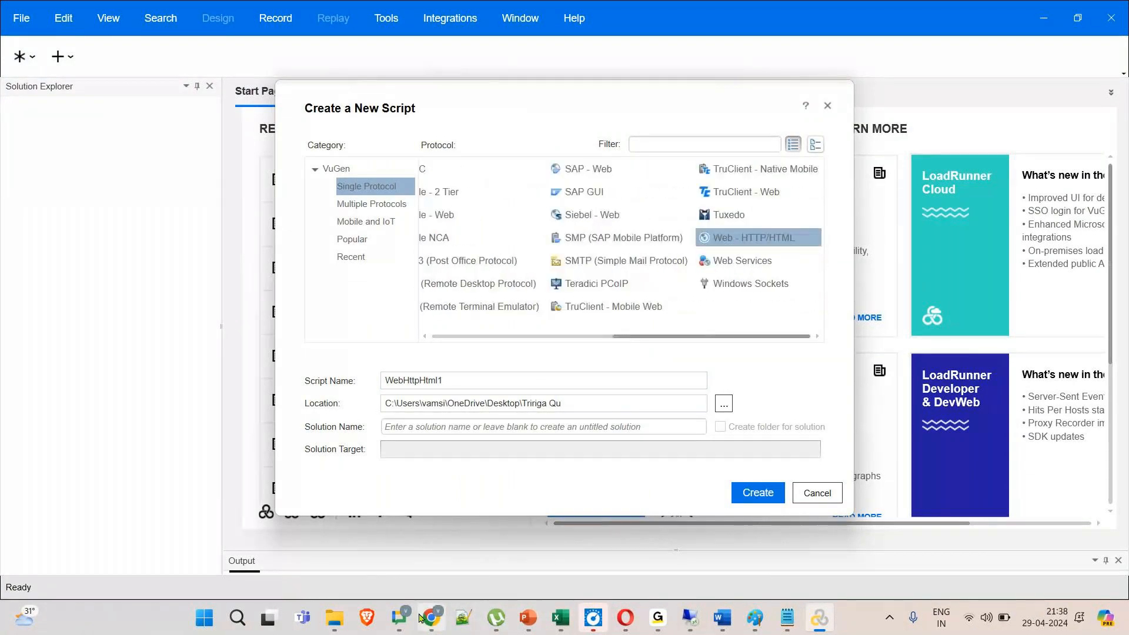
Step: View the Advantage Shopping home page in Chrome and return to Virtual User Generator to compare the available protocols
click(434, 618)
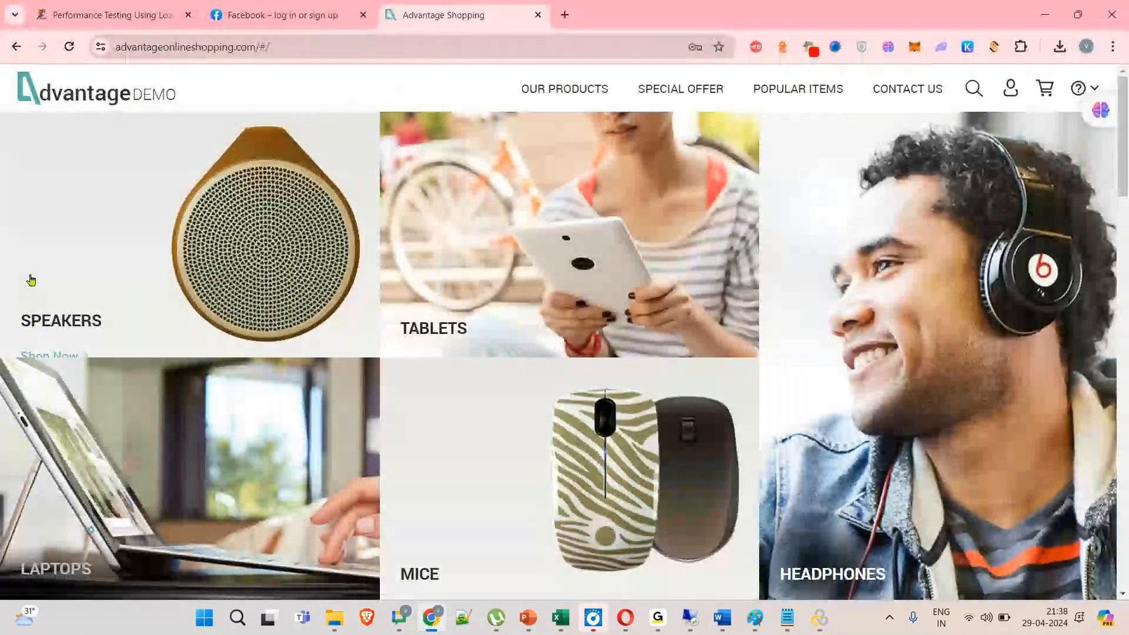
scroll(363, 396, down, 6)
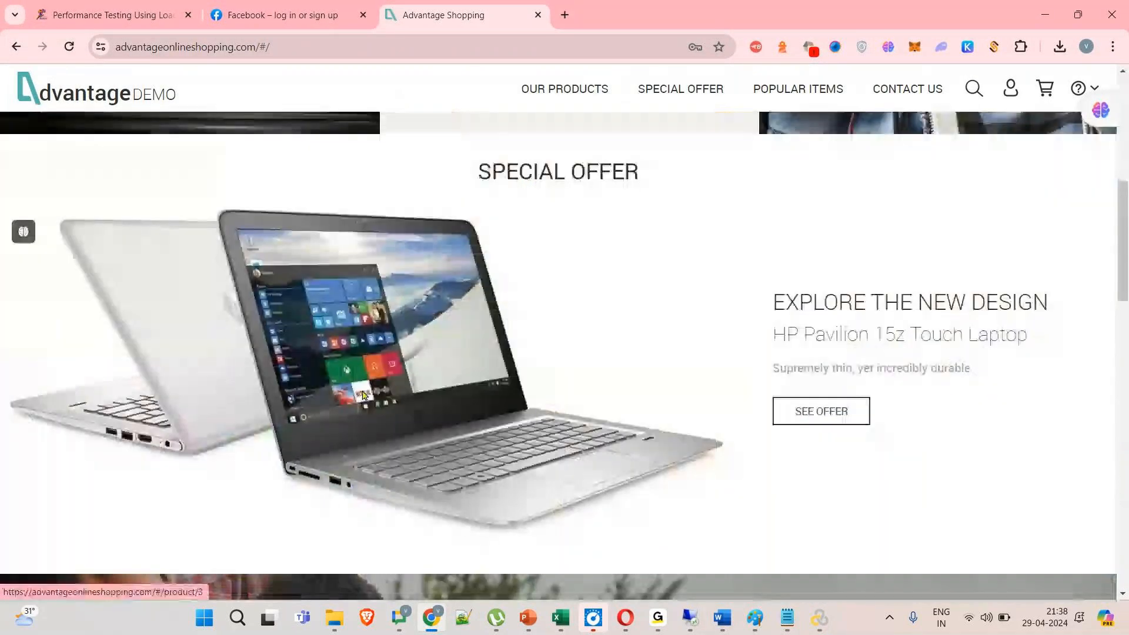
key(alt+Tab)
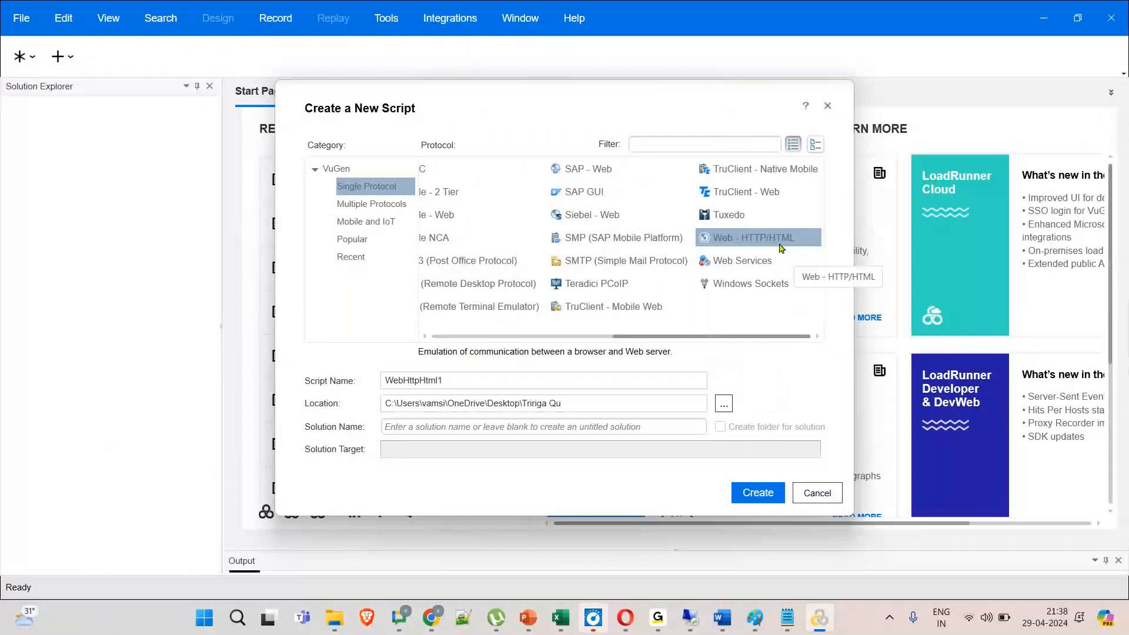
click(781, 274)
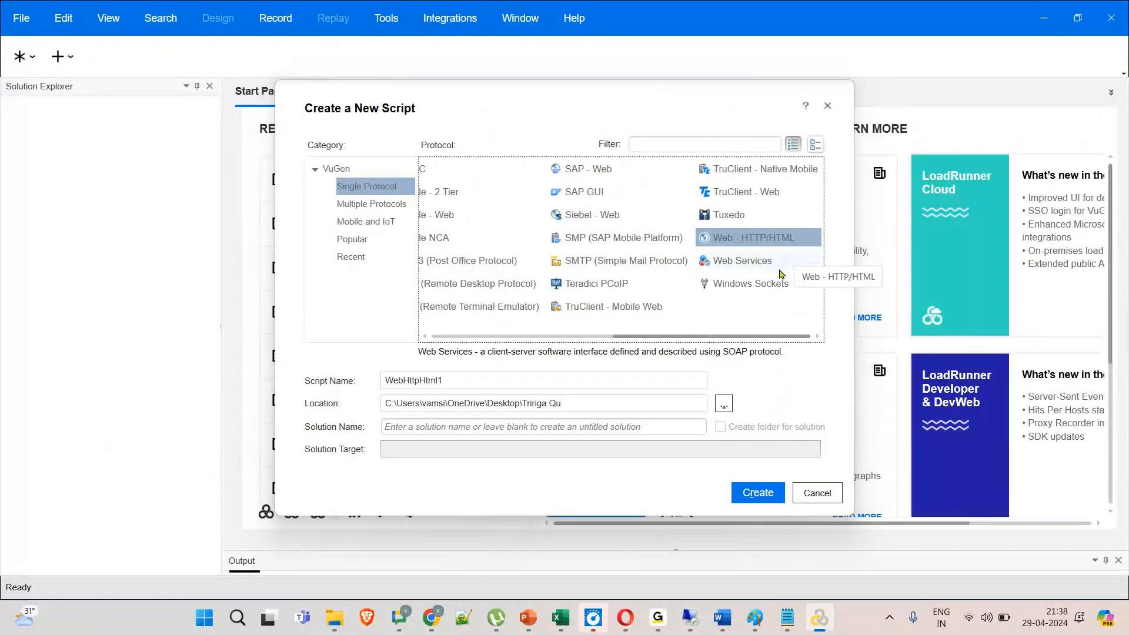
key(alt+Tab)
key(alt+Tab)
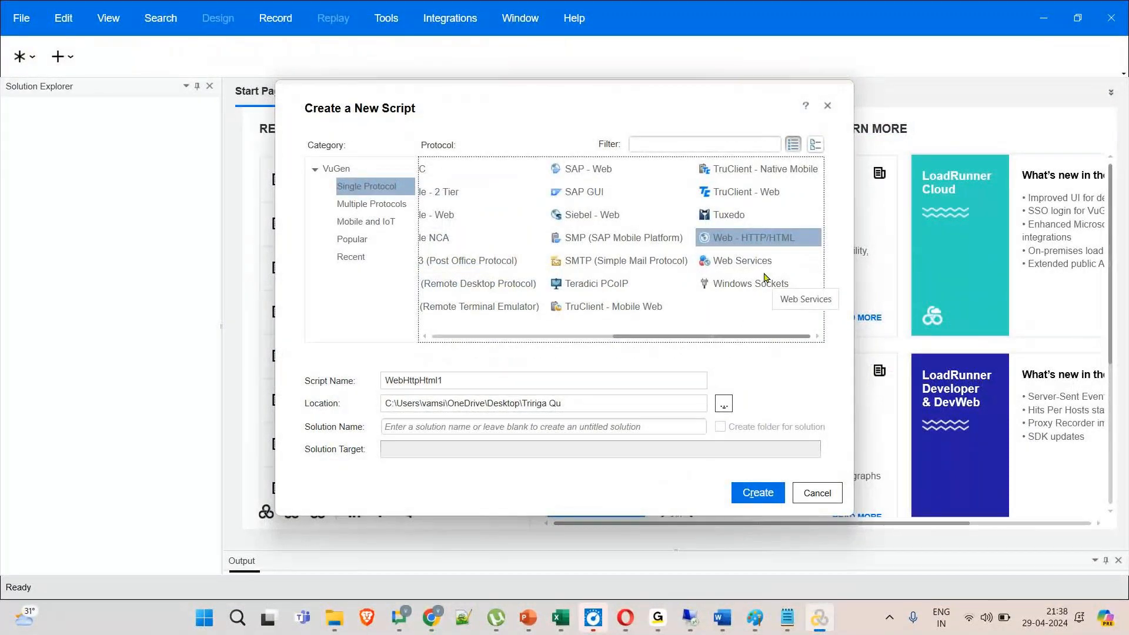
Step: Name the Web - HTTP/HTML script AddTOCart_Democlass_29Apr and create it in the Tririga Qu folder
click(505, 385)
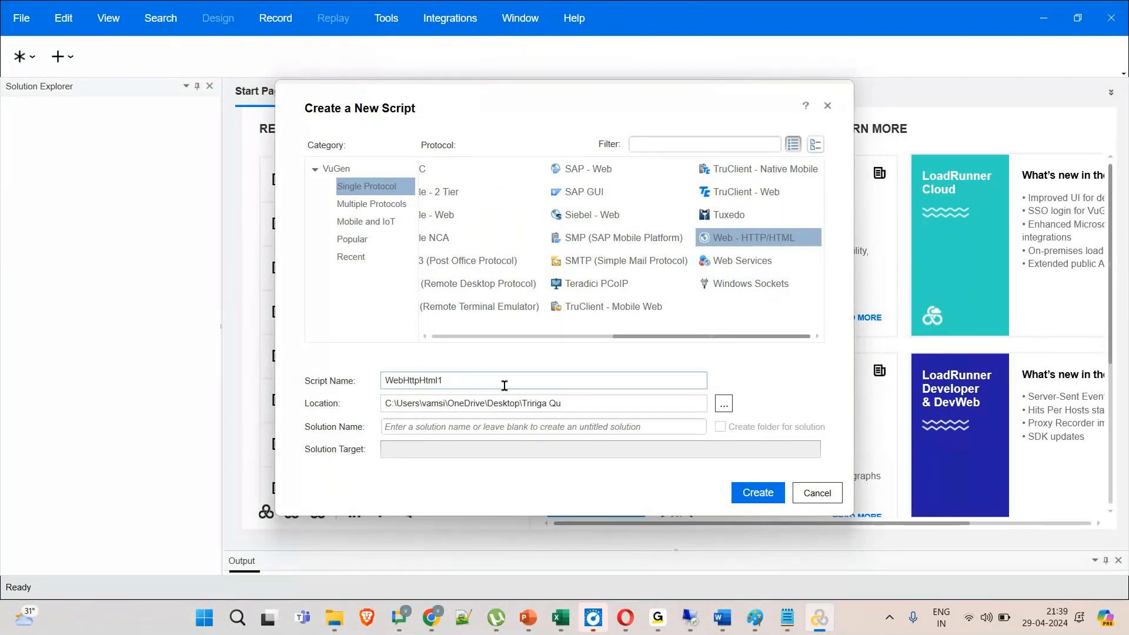
key(alt+Tab)
key(alt+Tab)
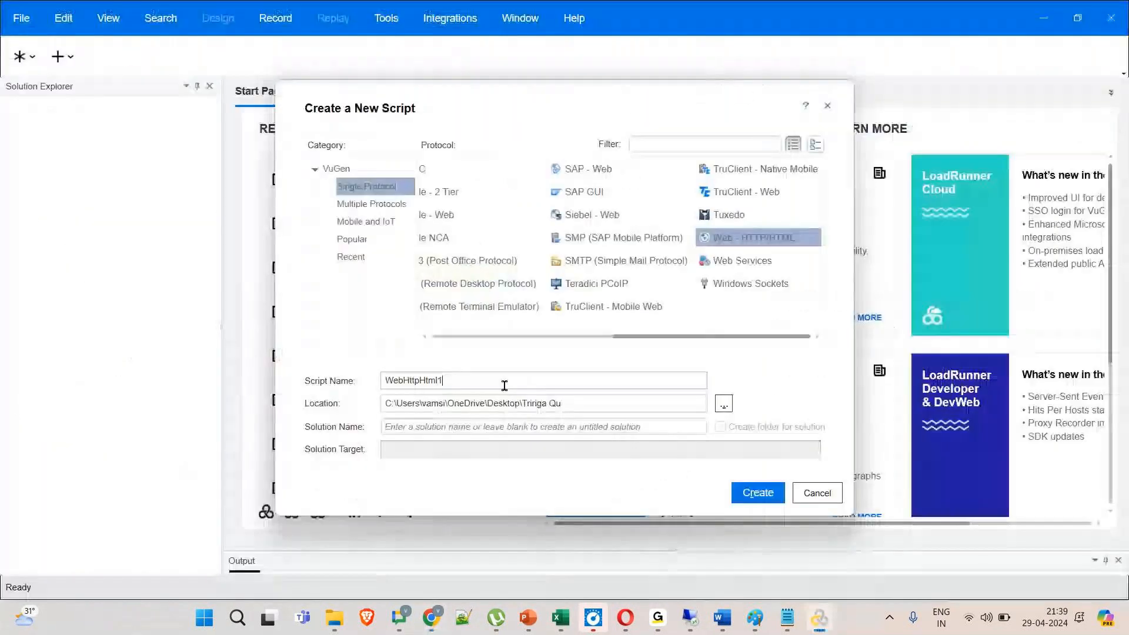
key(ctrl+a)
text(A)
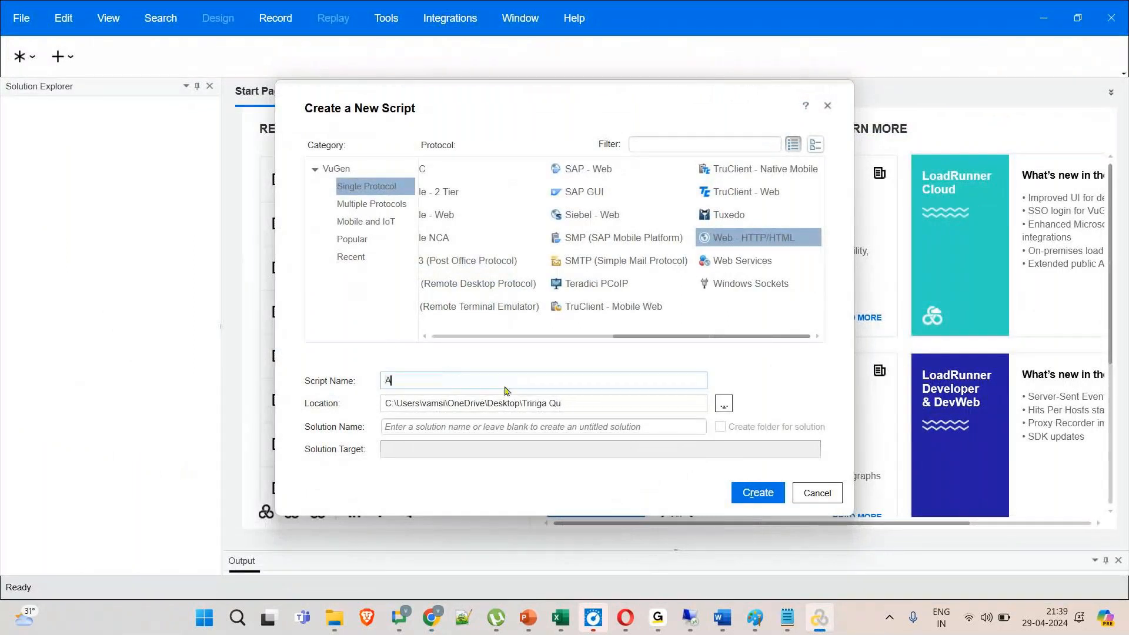
text(ddTO)
text(Car)
text(t)
text(_De)
text(mocall)
key(BackSpace)
key(BackSpace)
key(BackSpace)
text(ls)
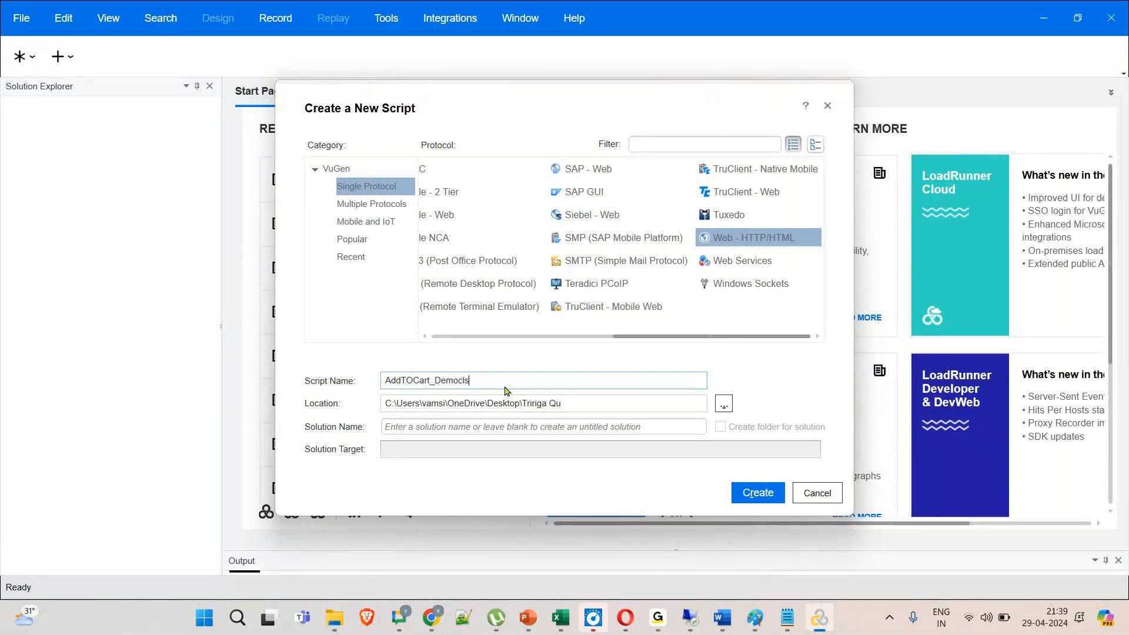
text(ss_29Apr)
click(771, 498)
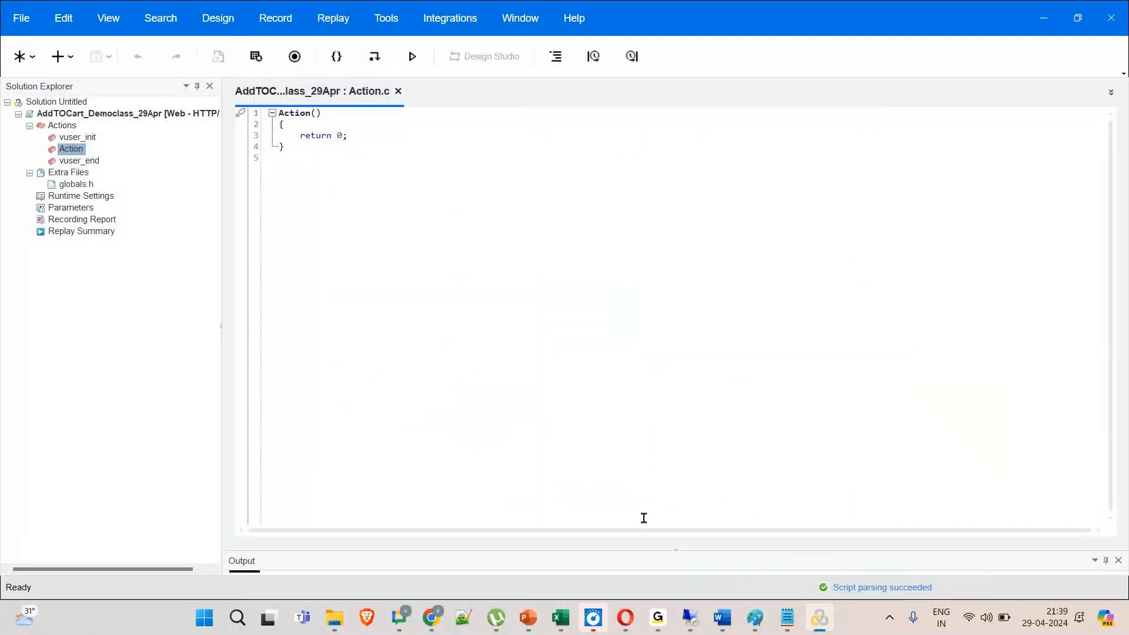
Step: Place the cursor after the Action function's opening brace and narrow the Solution Explorer pane
click(309, 131)
drag(285, 124, 294, 133)
click(293, 127)
drag(222, 237, 171, 237)
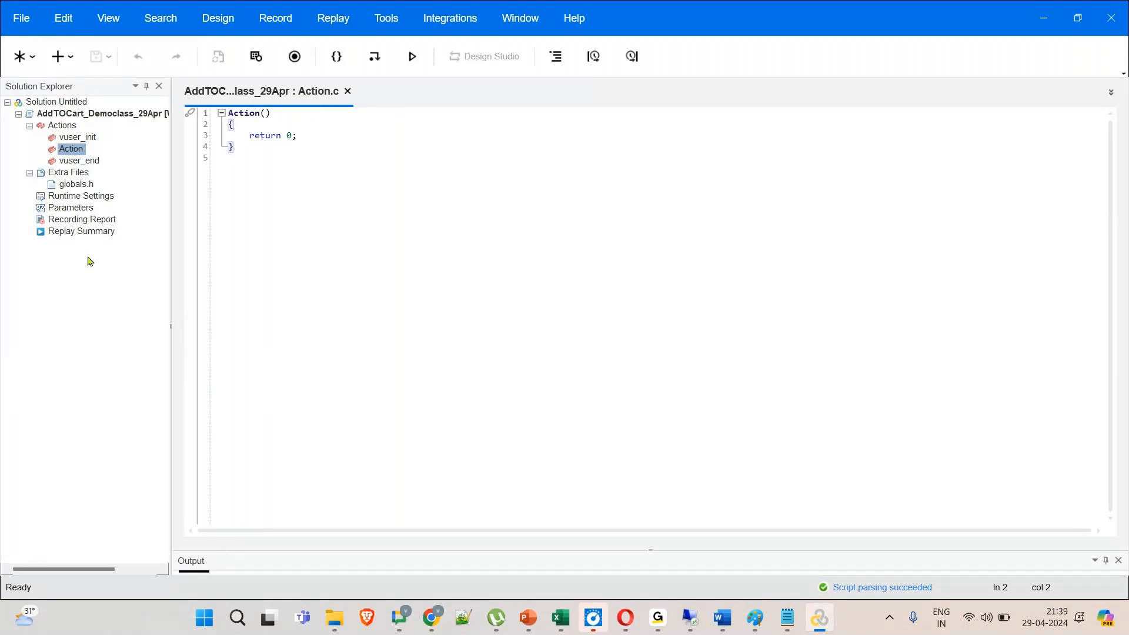
click(295, 57)
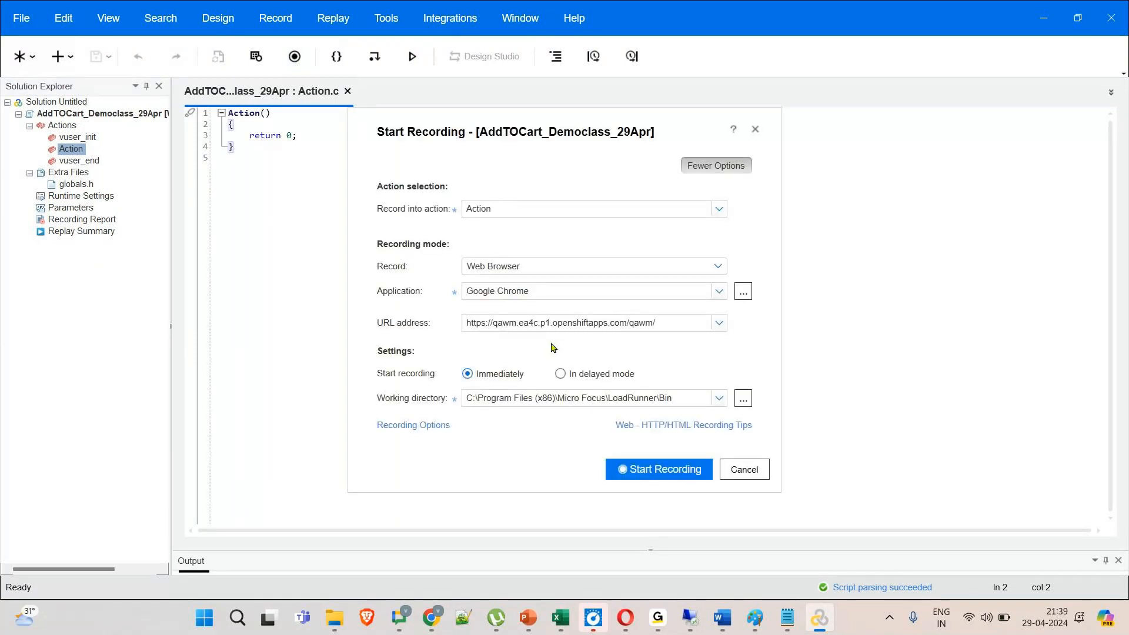
click(667, 323)
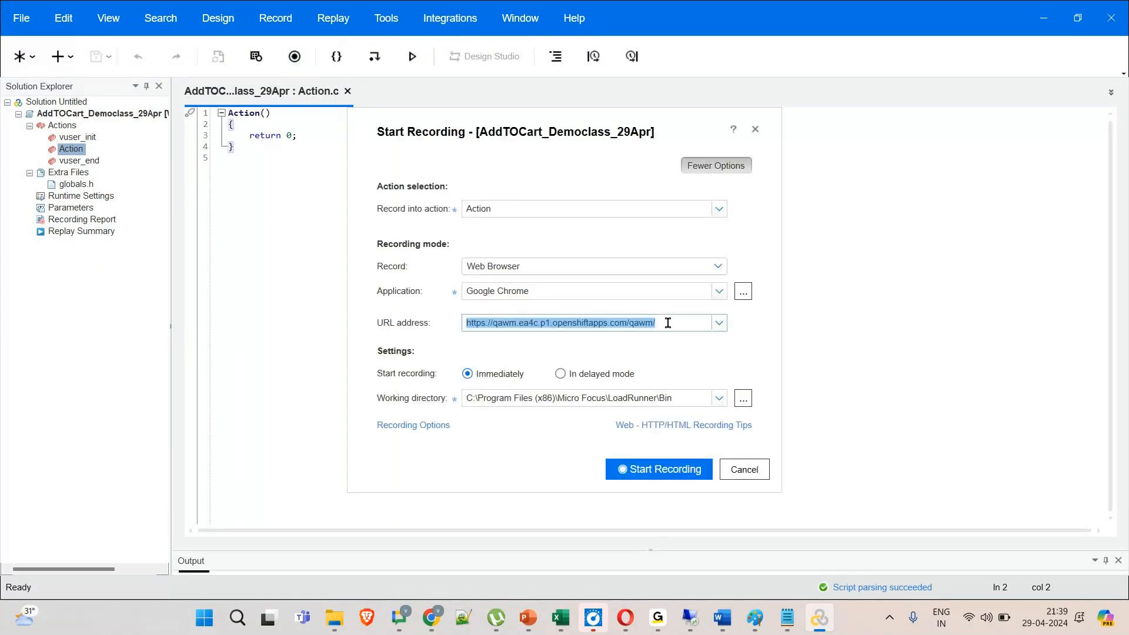
text(a)
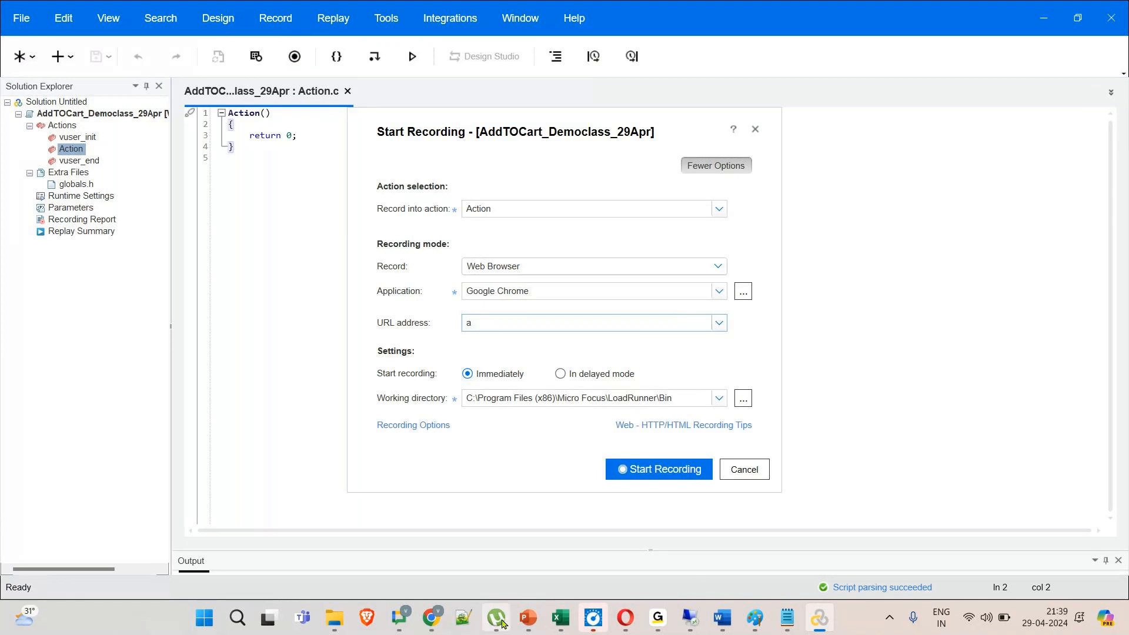
click(431, 617)
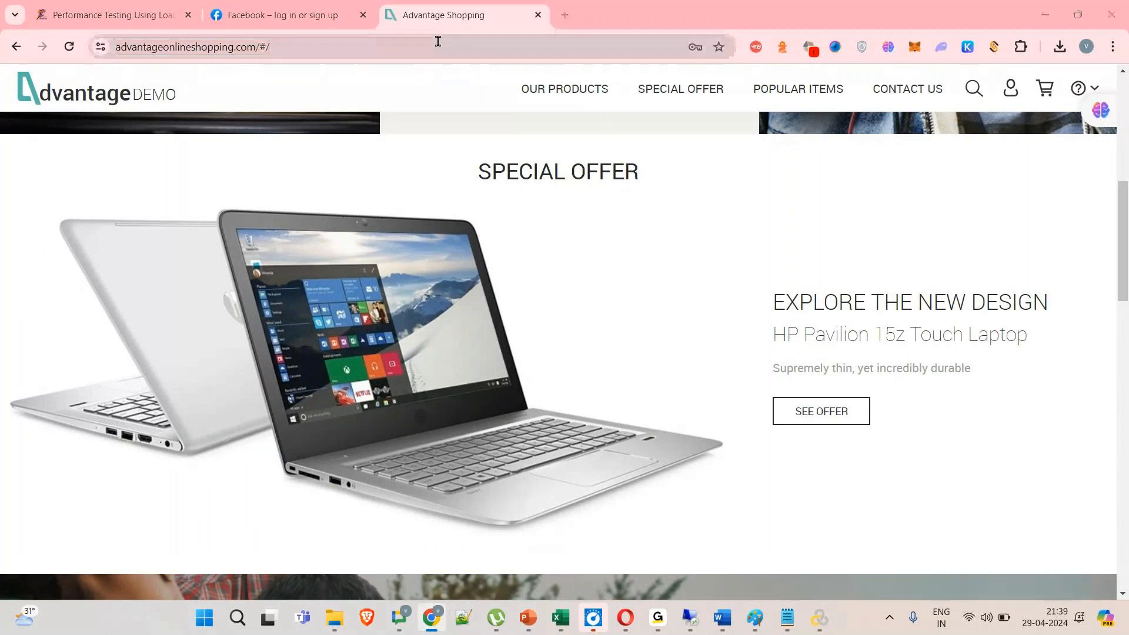
key(alt+Tab)
text(https://advantageonlineshopping.com/#/)
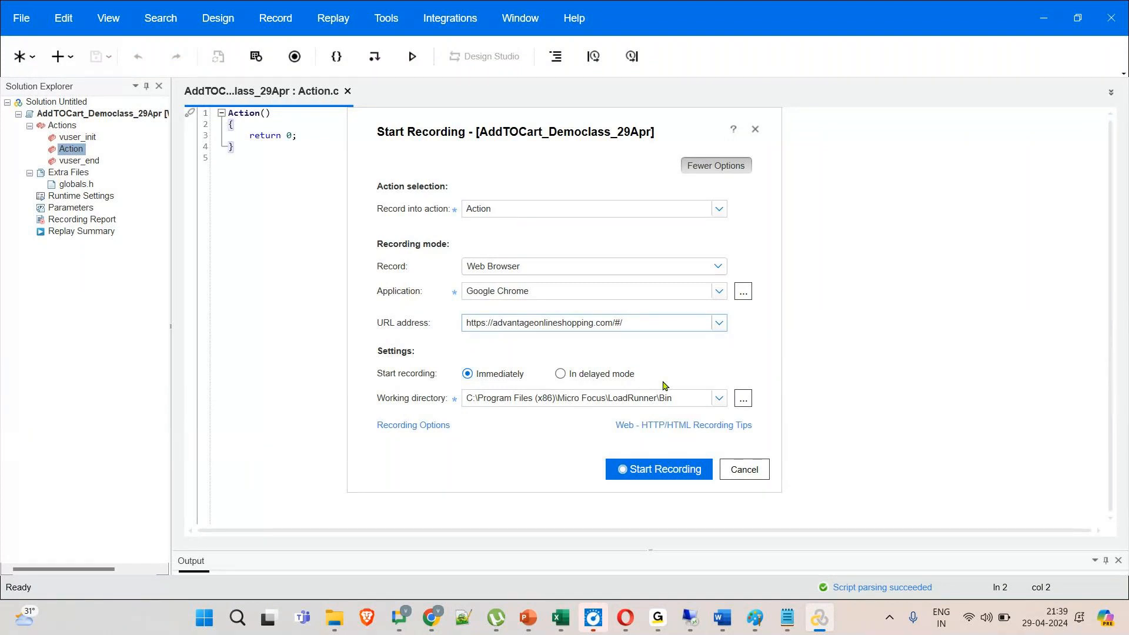
key(alt+Tab)
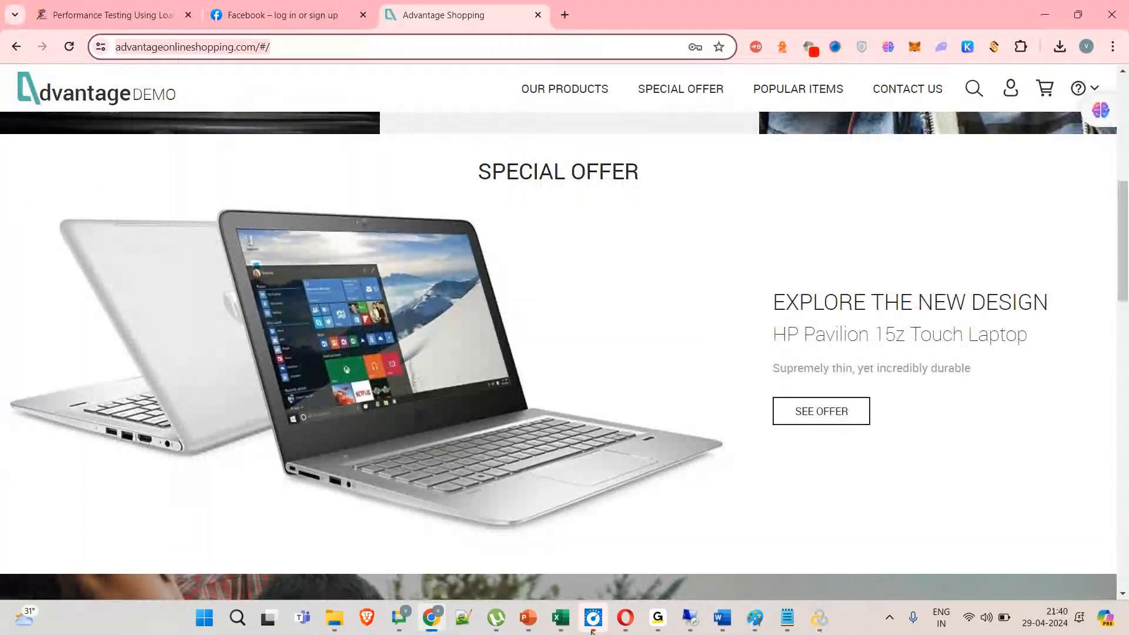
click(756, 618)
mouse_move(299, 213)
mouse_down()
mouse_move(137, 213)
mouse_move(195, 390)
mouse_move(249, 355)
mouse_move(286, 355)
mouse_move(374, 475)
mouse_up()
click(1040, 8)
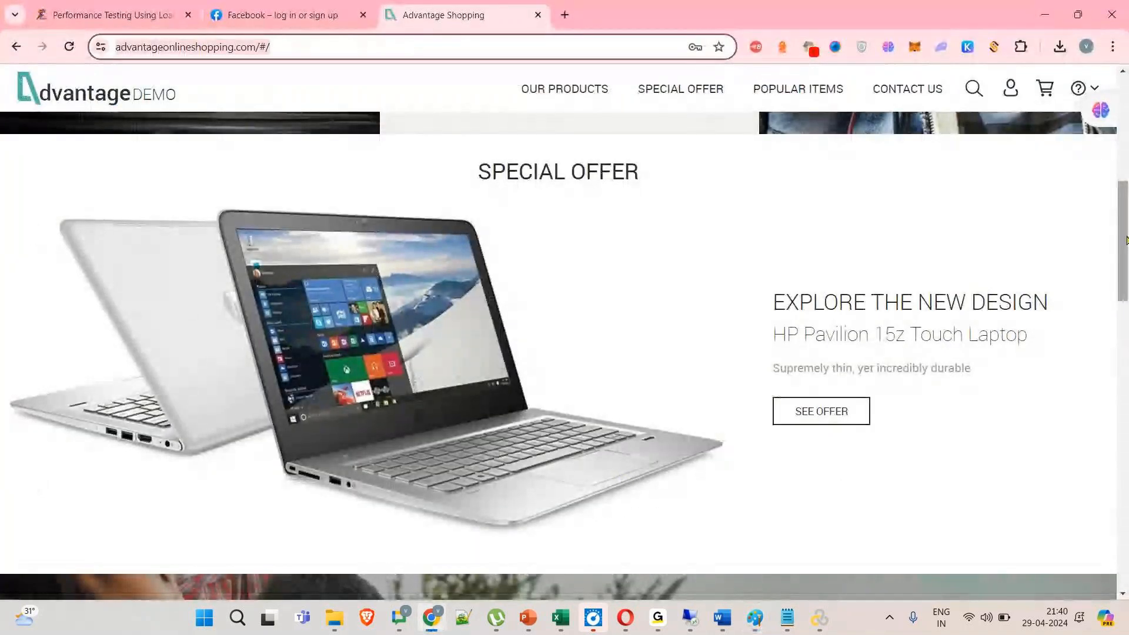
drag(1126, 239, 1126, 134)
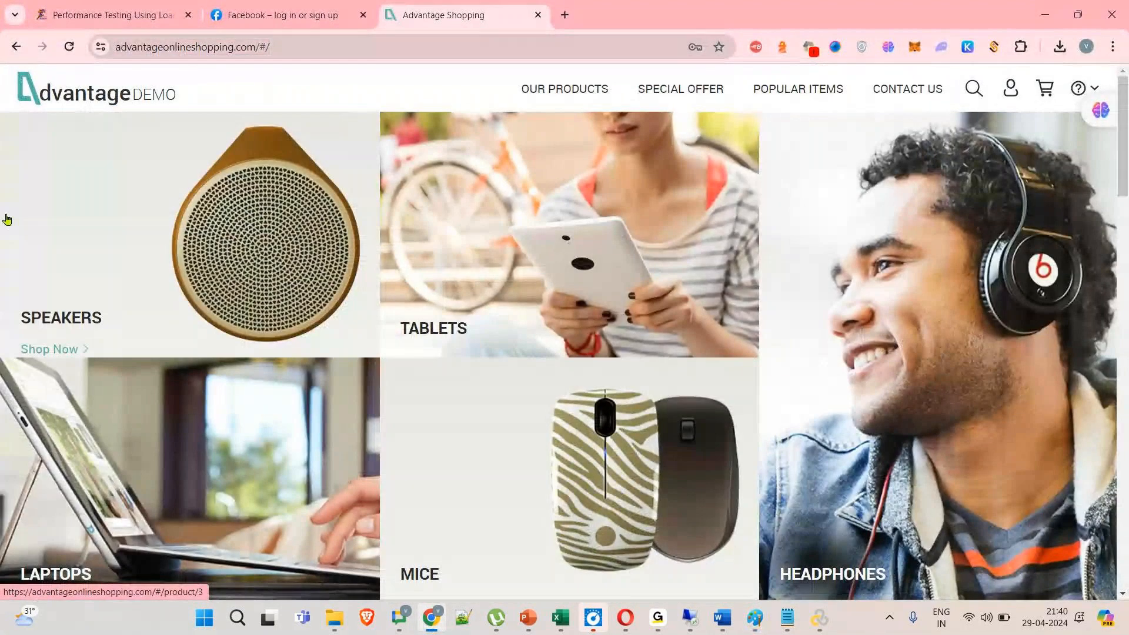
key(alt+Tab)
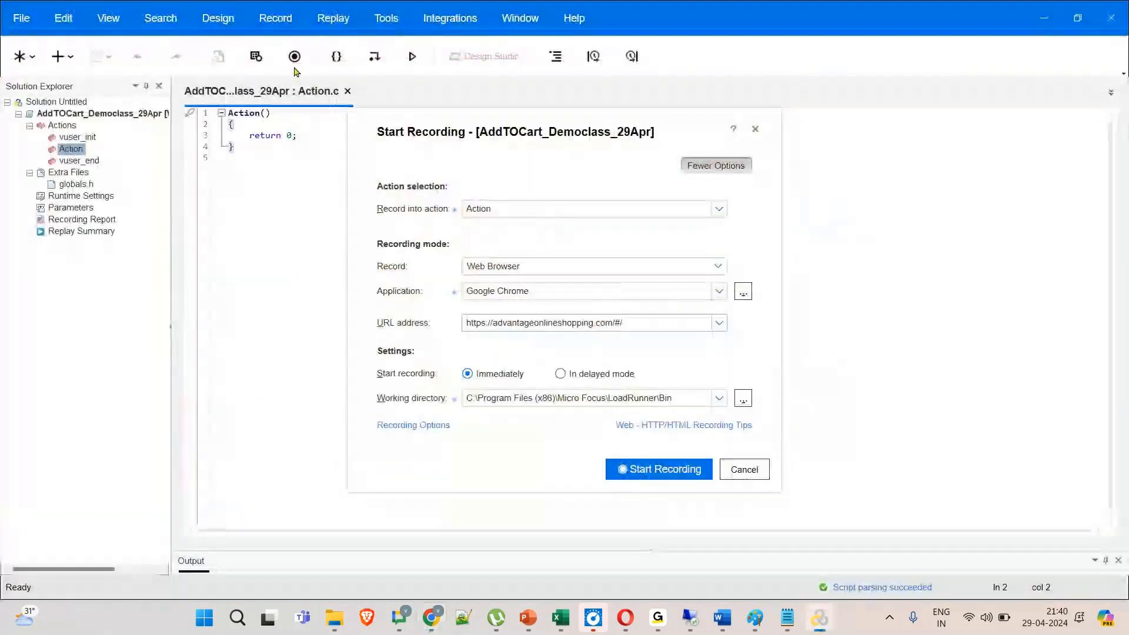
click(755, 130)
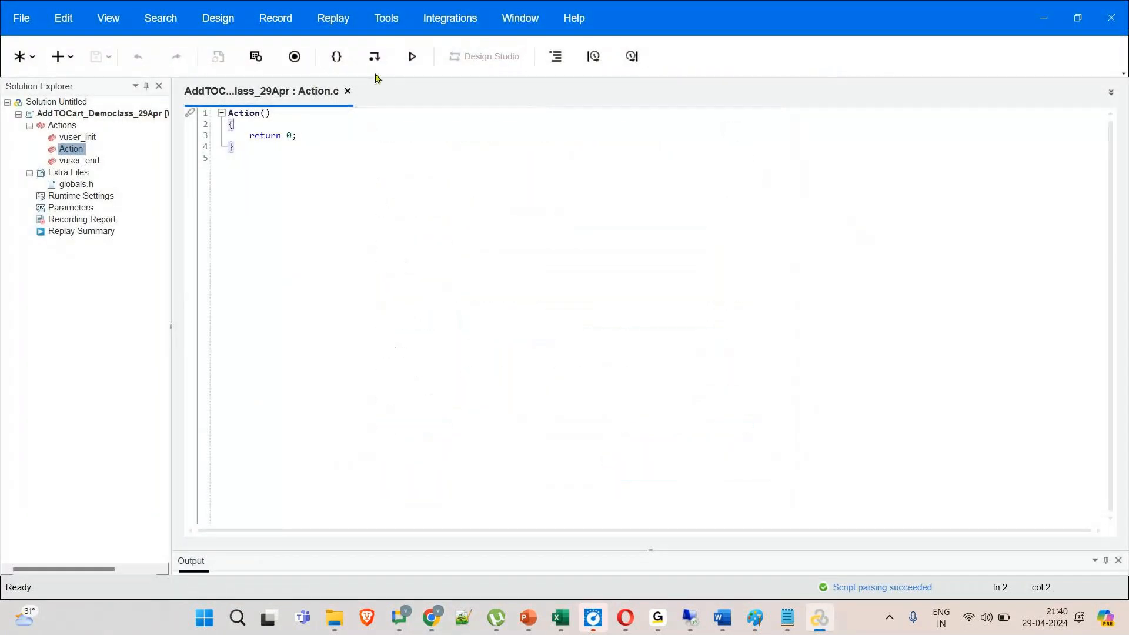
click(292, 62)
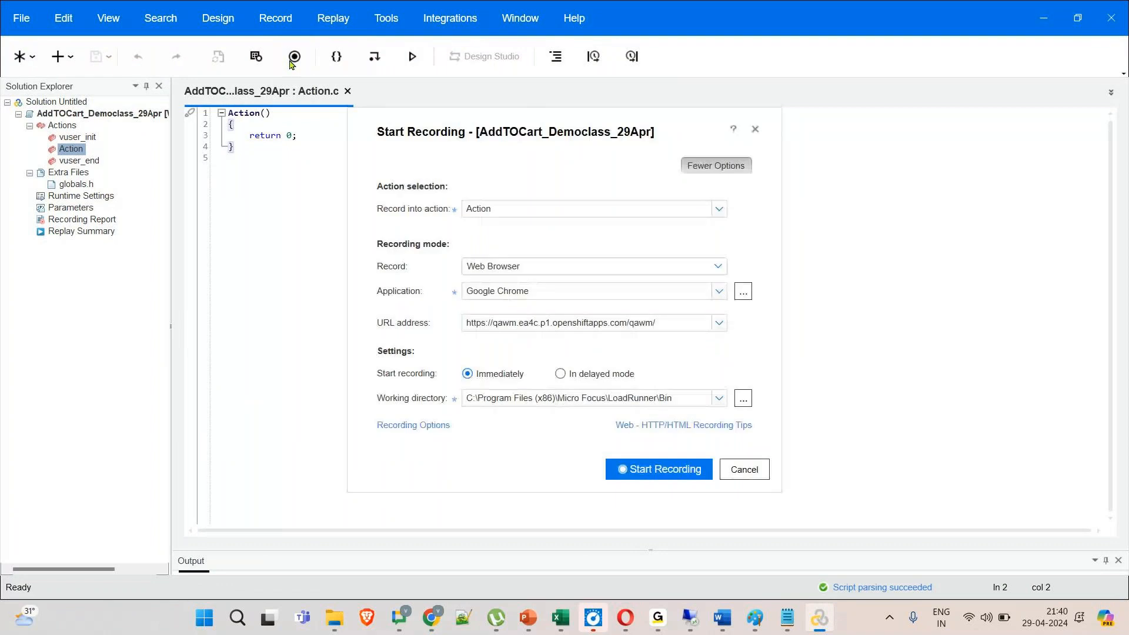
triple_click(671, 325)
text(https://advantageonlineshopping.com/#/)
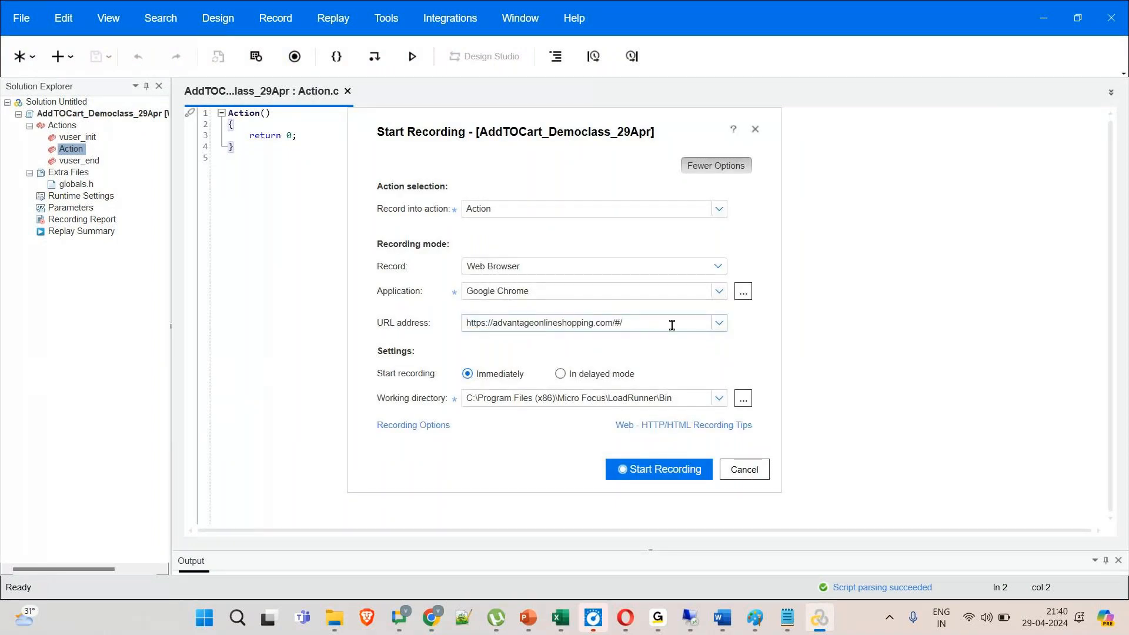
Step: Start recording in Google Chrome, allowing its running instances to be closed, and move the floating recording bar up beside the browser's address bar
click(675, 471)
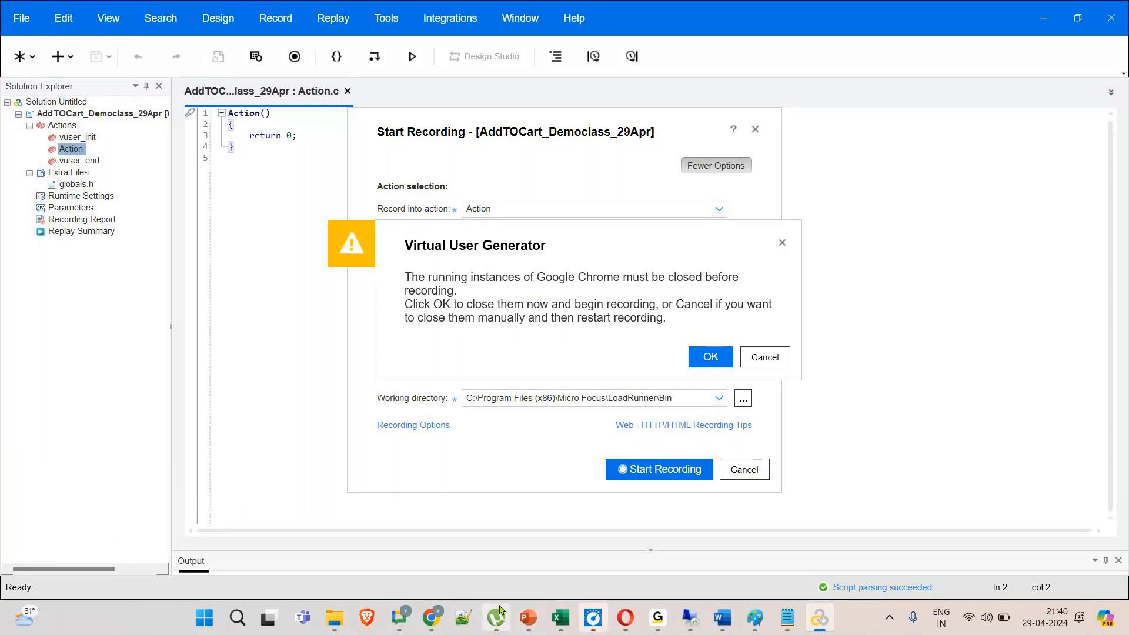
click(710, 357)
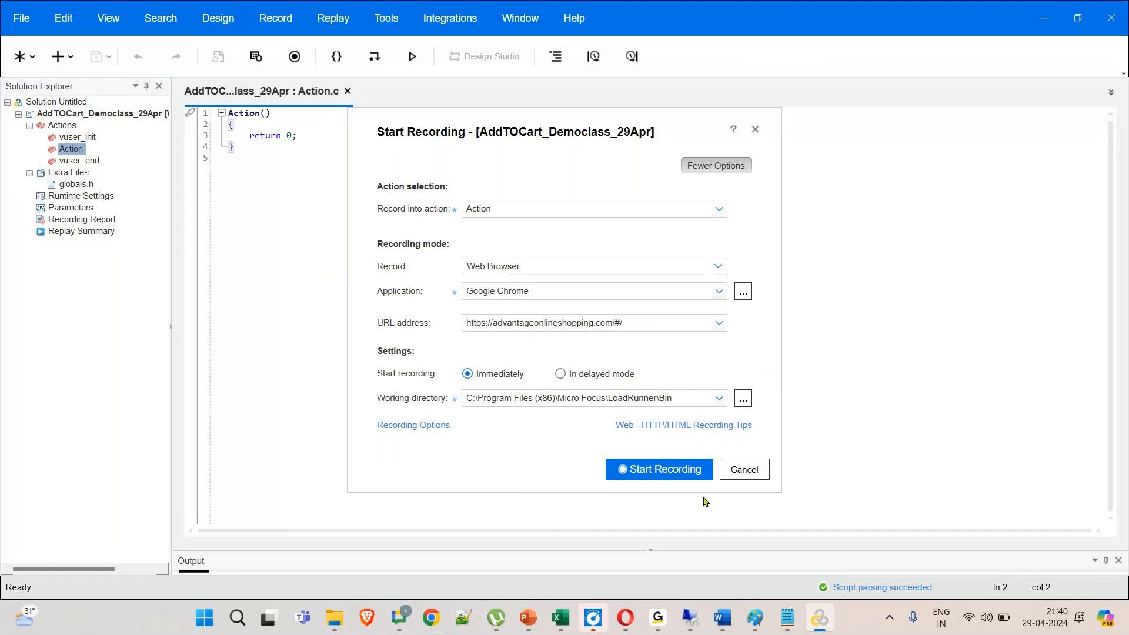
click(657, 470)
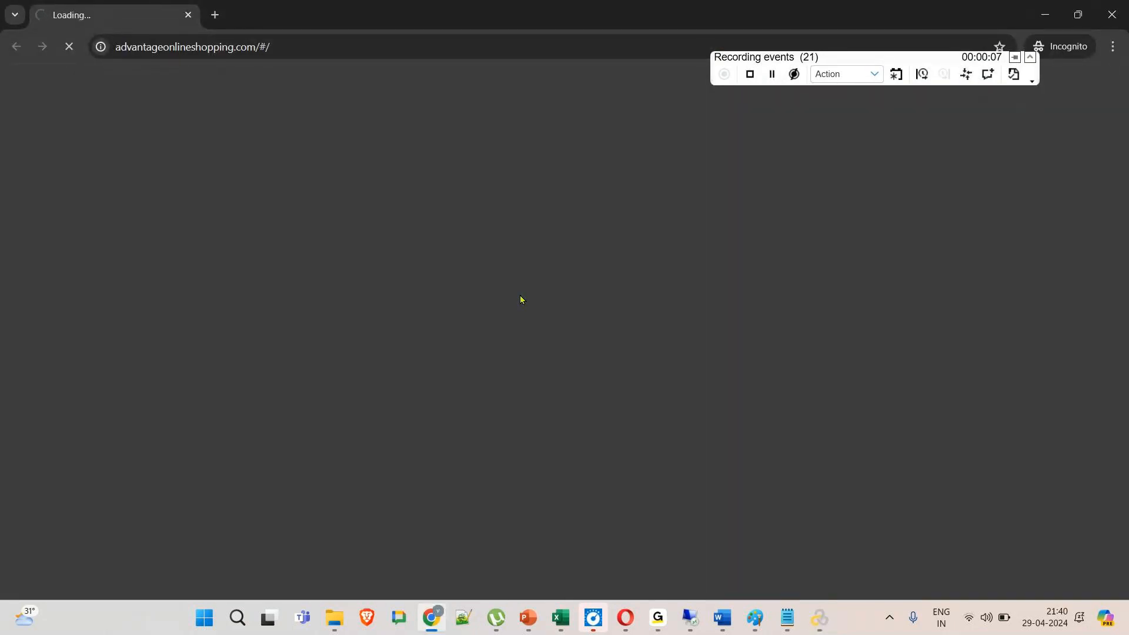
drag(841, 56, 768, 28)
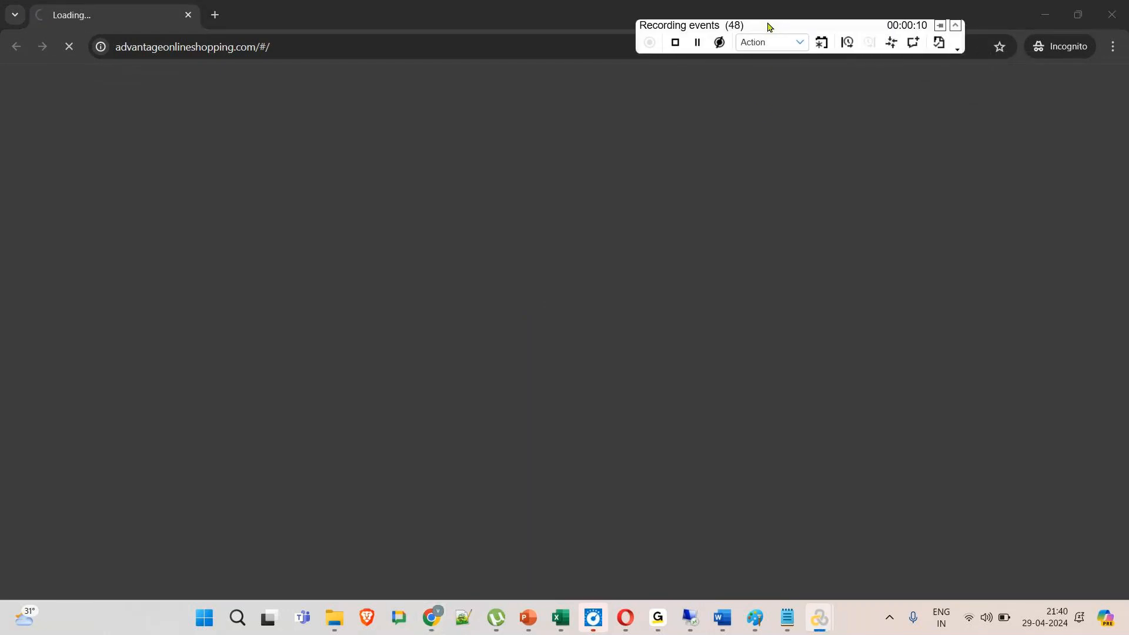
click(887, 217)
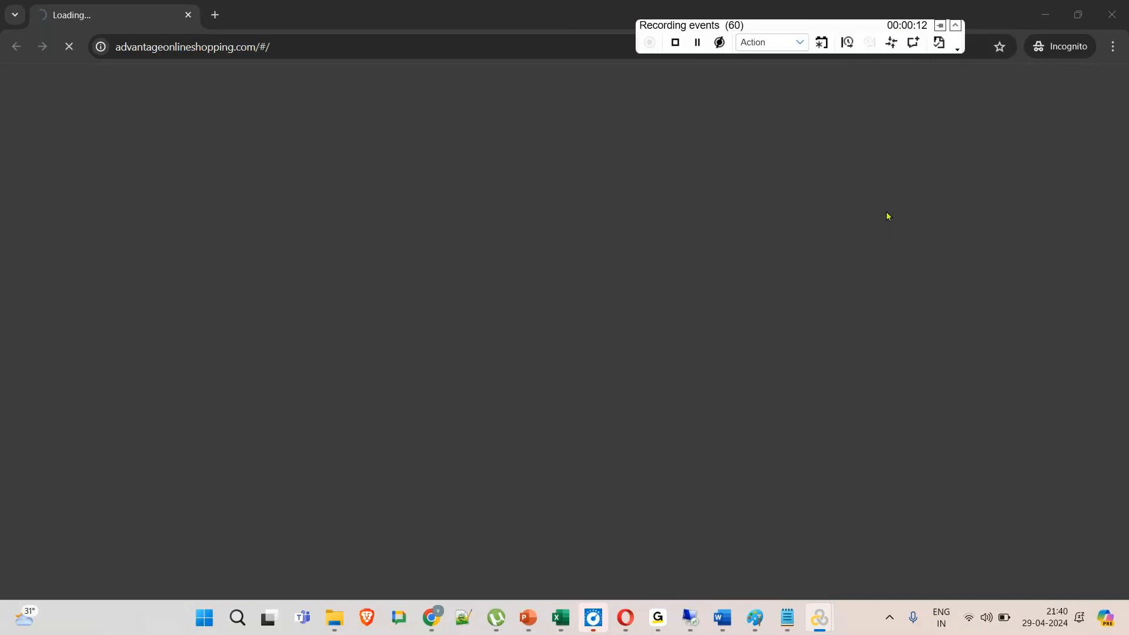